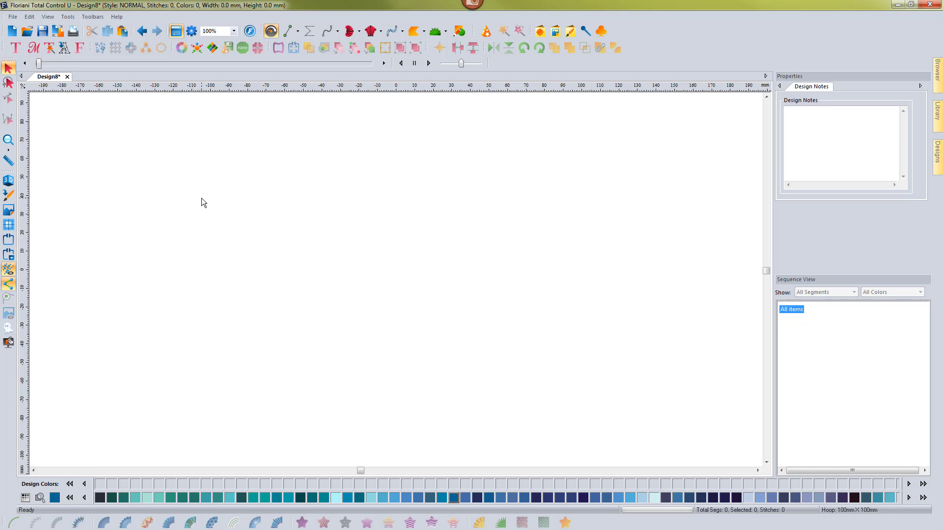
# Open the design 1112.pes without converting it to outlines and hide the stitch points
pyautogui.click(27, 32)
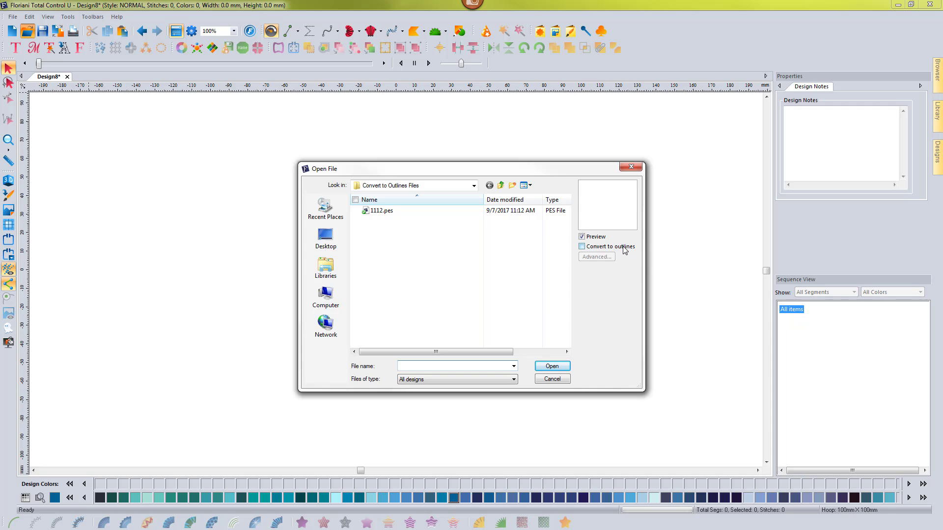
pyautogui.click(388, 213)
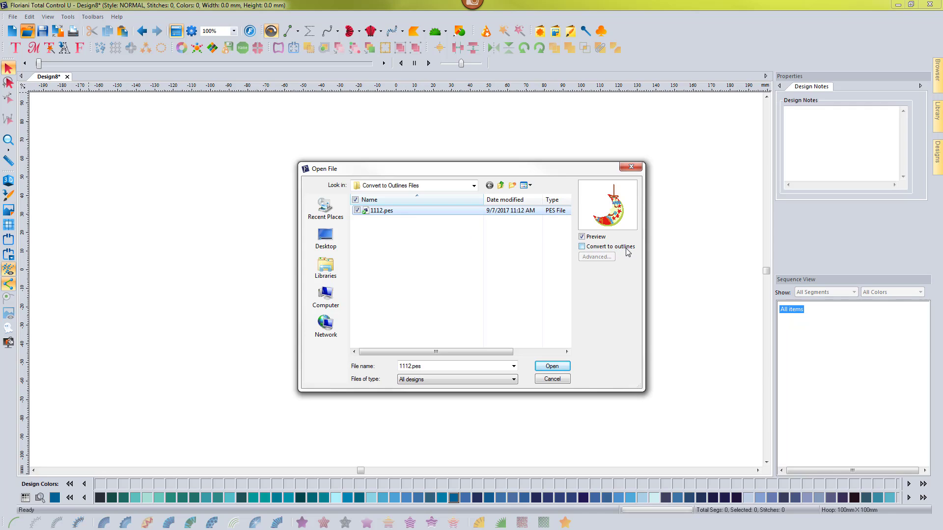
pyautogui.click(549, 367)
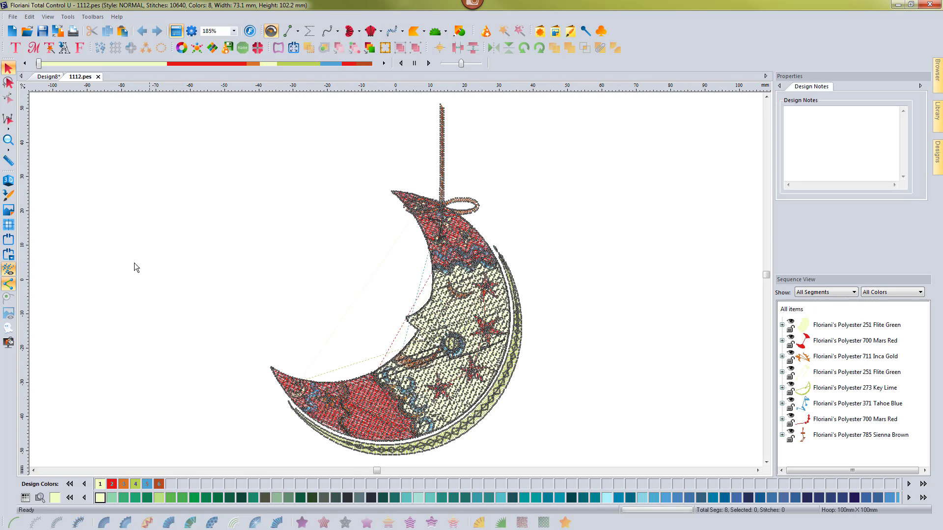
pyautogui.click(8, 284)
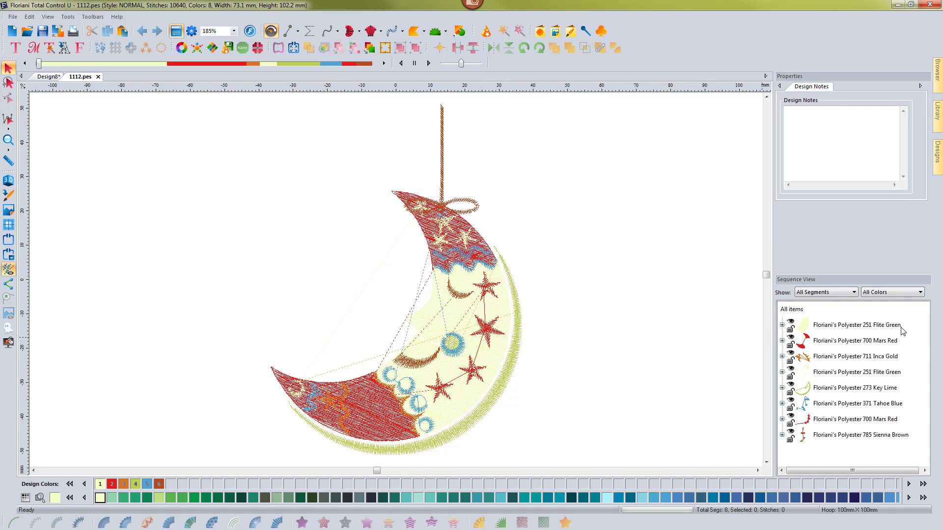
# Examine what the first two colour entries, Flite Green and Mars Red, contain in the design's sequence
pyautogui.click(782, 325)
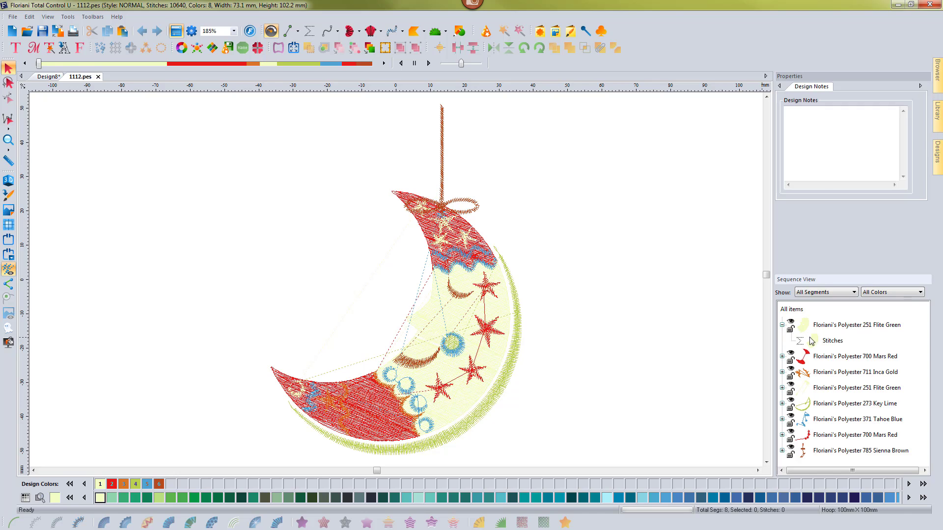
pyautogui.click(832, 341)
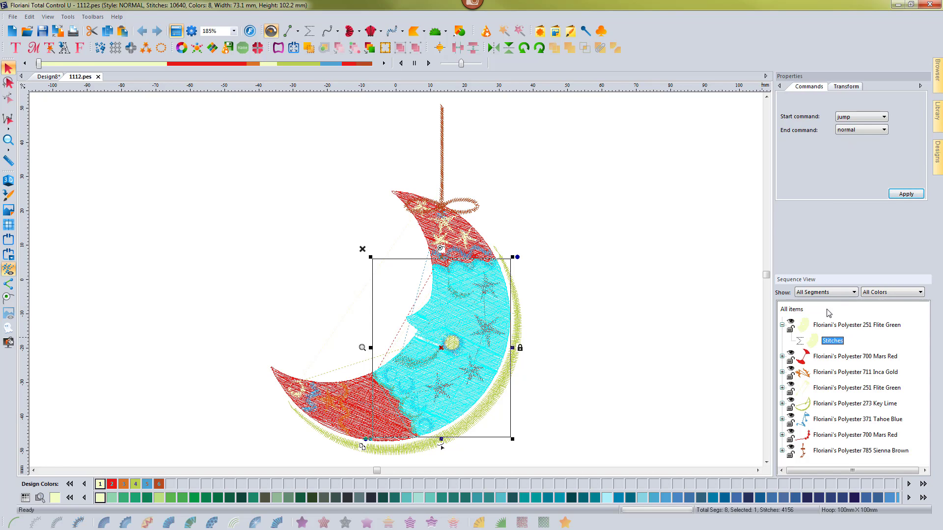
pyautogui.click(782, 356)
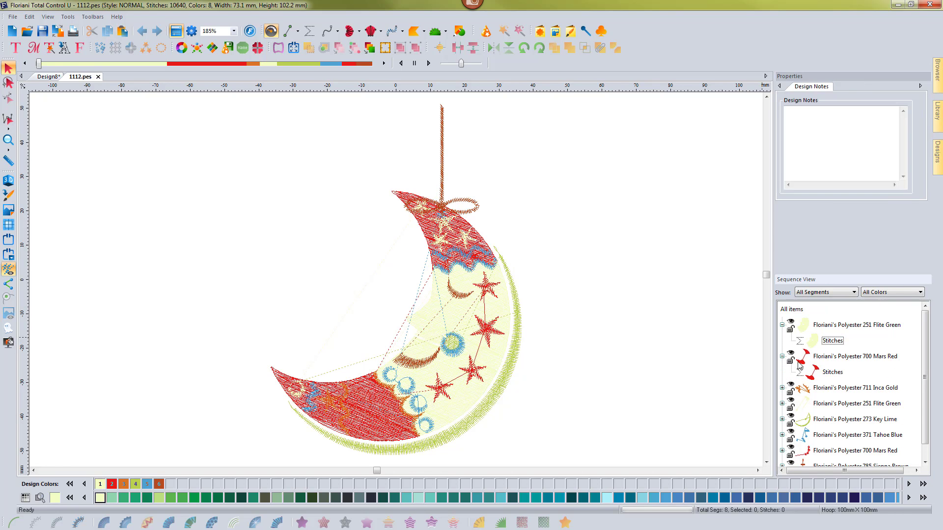
pyautogui.click(815, 373)
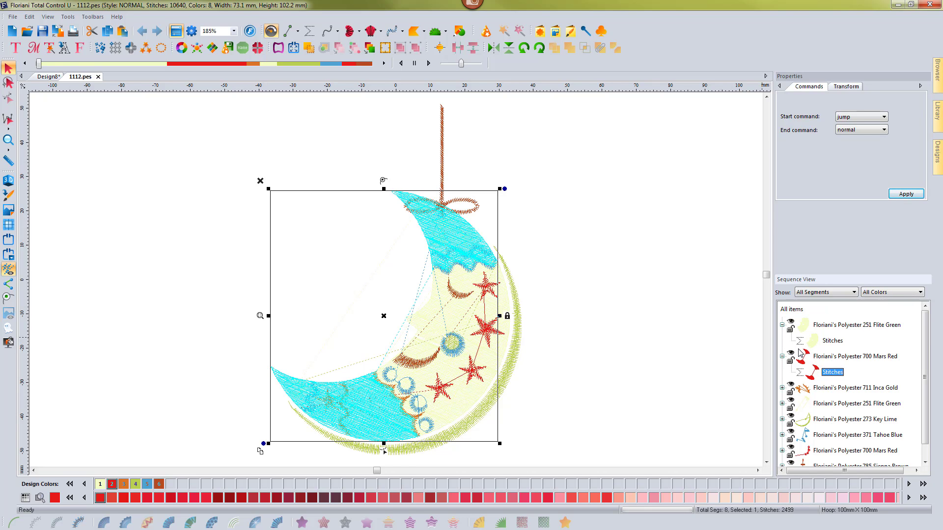
pyautogui.click(782, 357)
pyautogui.click(781, 326)
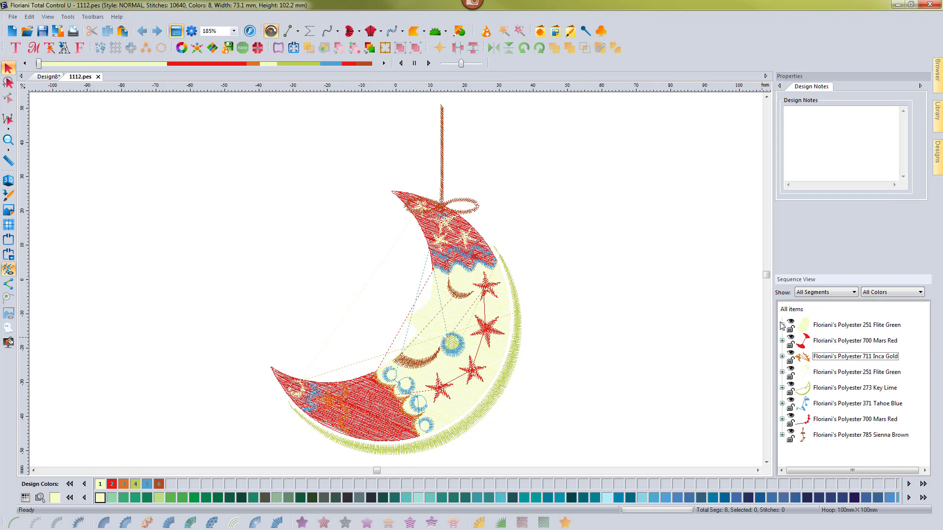
pyautogui.click(606, 288)
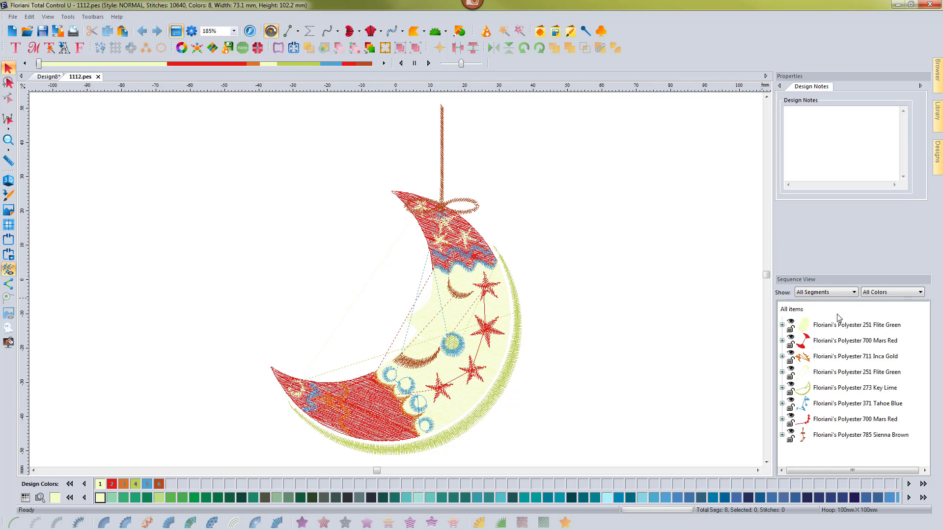
# Duplicate the entire moon design and place the copy about 107 mm to the right of the original
pyautogui.click(790, 309)
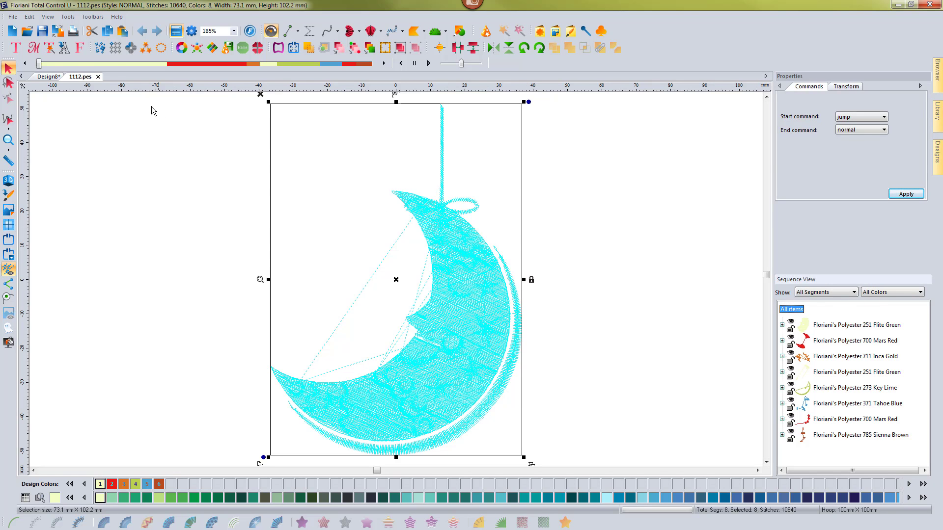
pyautogui.click(120, 33)
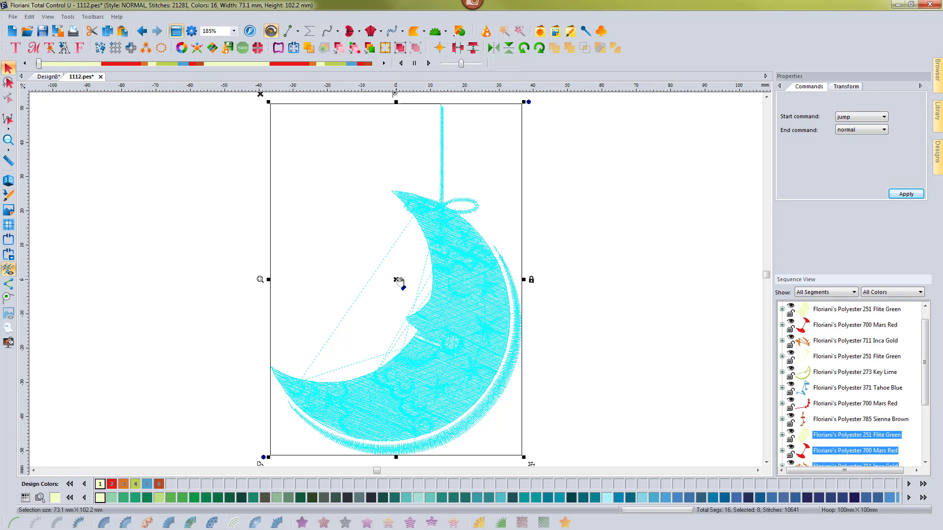
pyautogui.moveTo(398, 280); pyautogui.dragTo(651, 272)
pyautogui.click(8, 140)
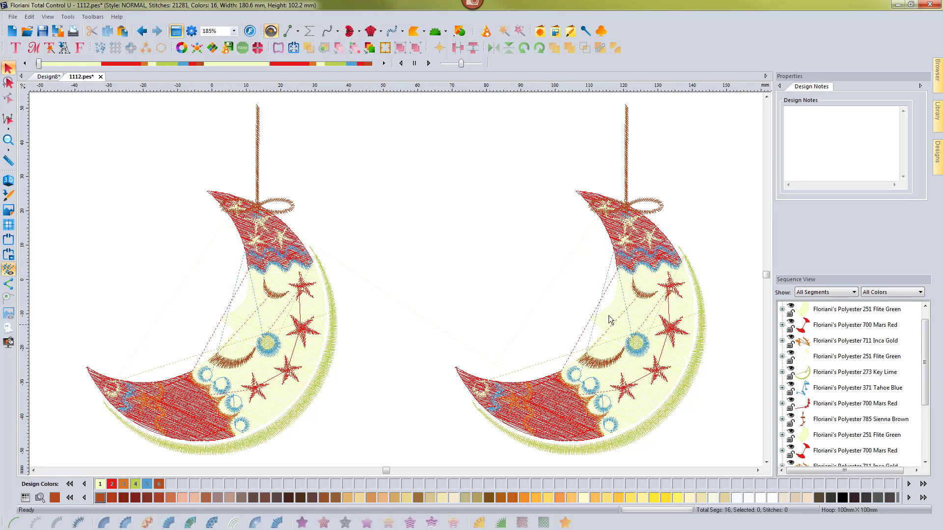
# Convert all stitches of the copied moon on the right to outlines
pyautogui.moveTo(446, 101); pyautogui.dragTo(738, 460)
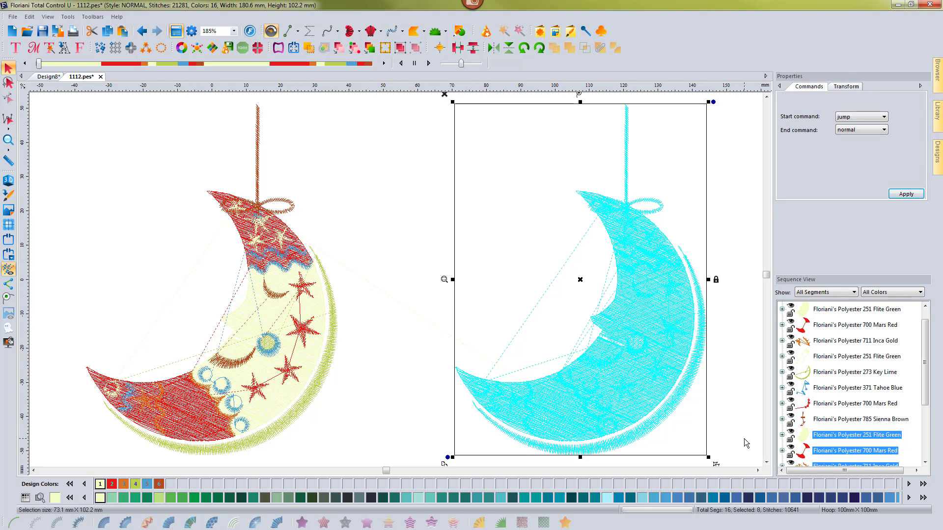
pyautogui.rightClick(645, 361)
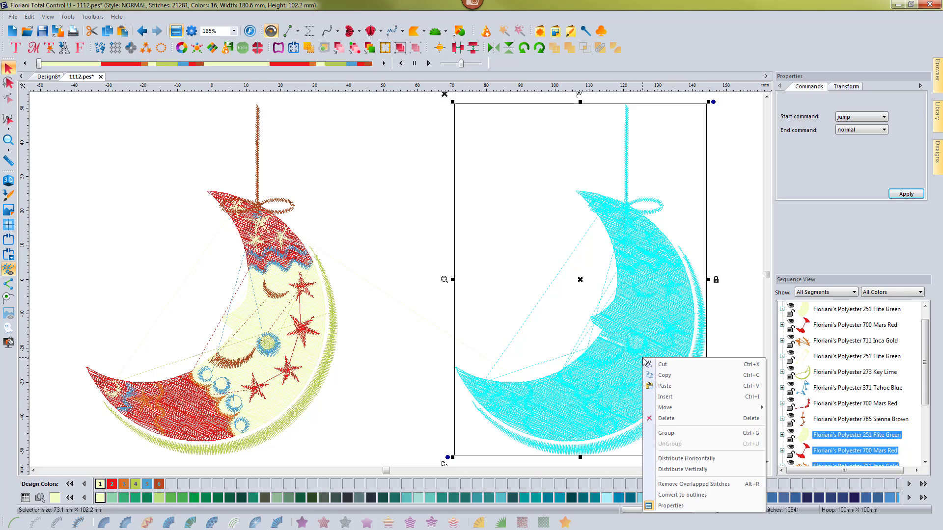
pyautogui.click(690, 496)
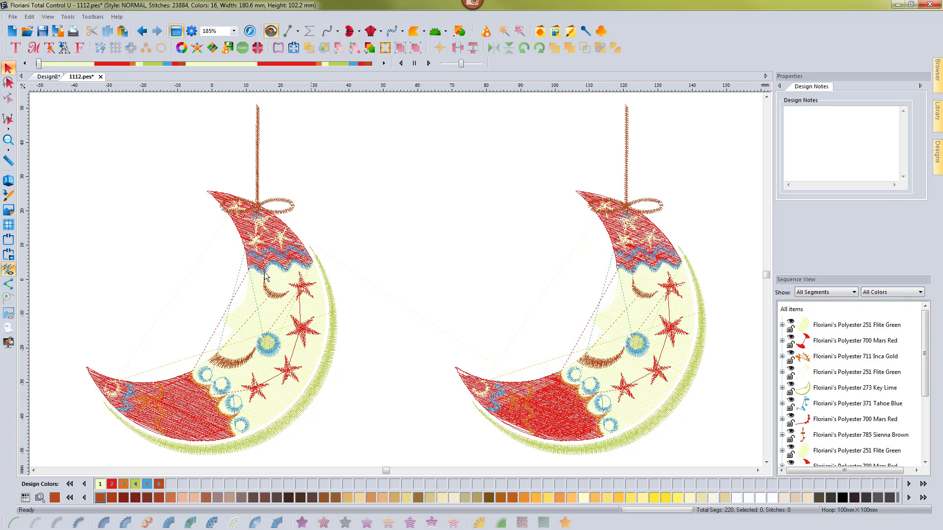
# Move the whole unconverted moon about 13 mm left and 5 mm up
pyautogui.moveTo(59, 99)
pyautogui.mouseDown()
pyautogui.moveTo(211, 325)
pyautogui.moveTo(372, 457)
pyautogui.mouseUp()
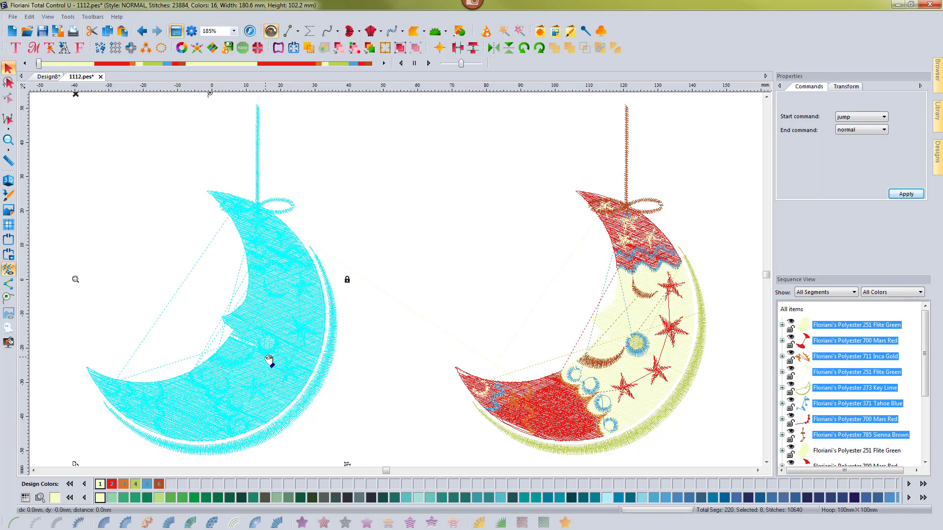
pyautogui.moveTo(269, 360); pyautogui.dragTo(358, 298)
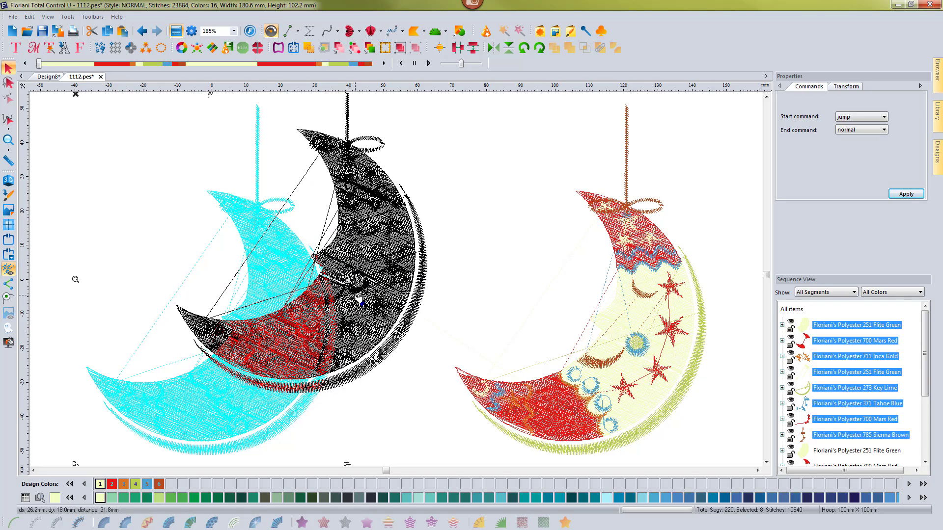
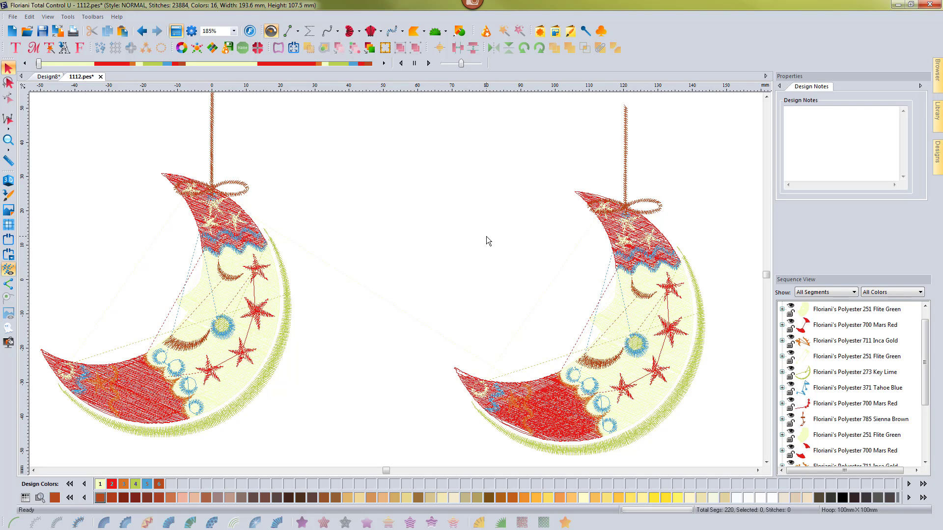
# Examine the brown hanging string of the unconverted moon, its Sienna Brown sequence entry and its available properties
pyautogui.click(217, 157)
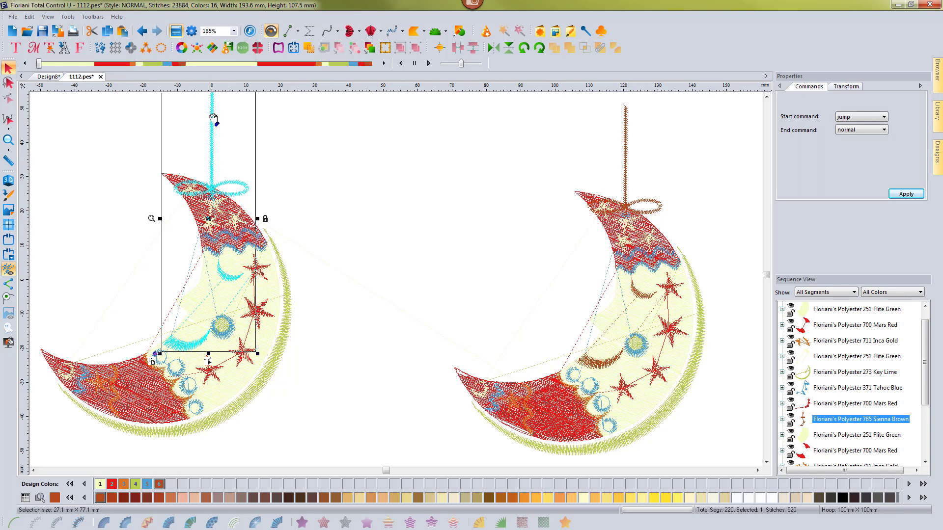
pyautogui.click(782, 419)
pyautogui.click(831, 435)
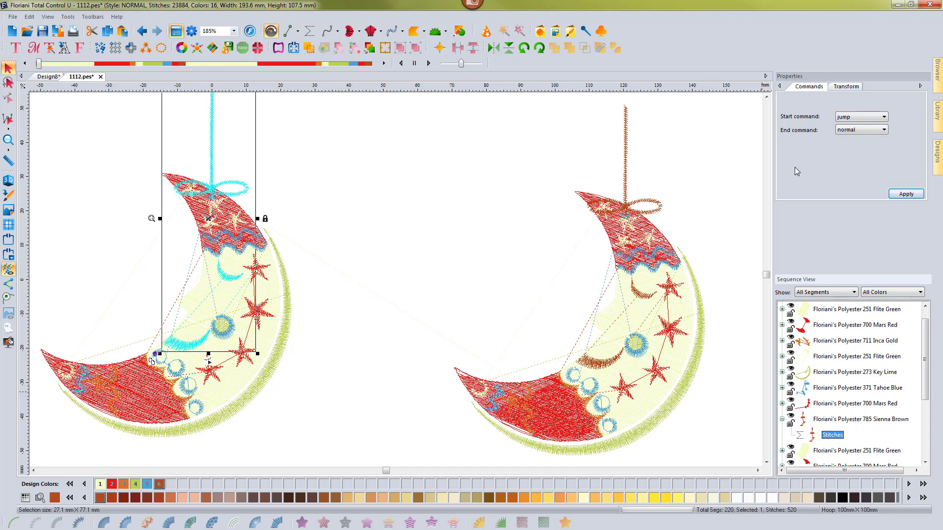
pyautogui.click(686, 175)
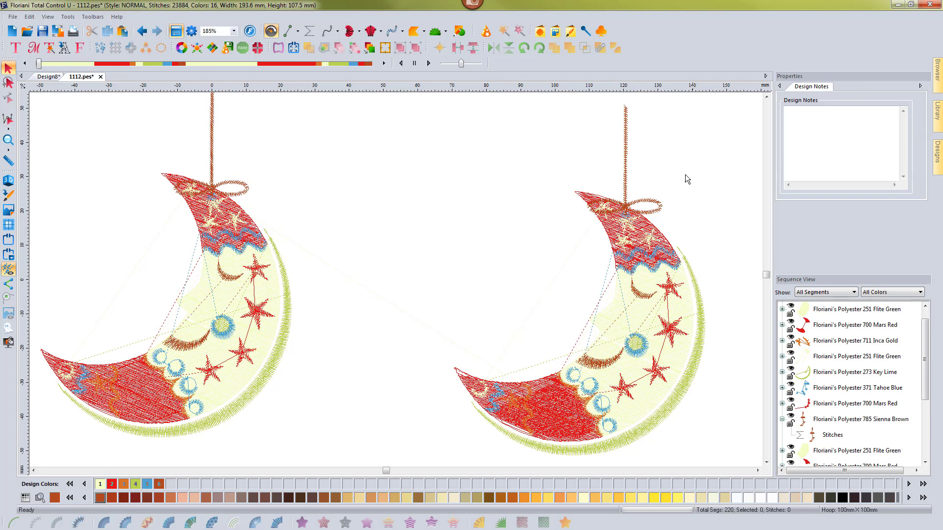
# Select the vertical satin string of the converted moon and display its editable outline and inclination nodes up close
pyautogui.click(626, 169)
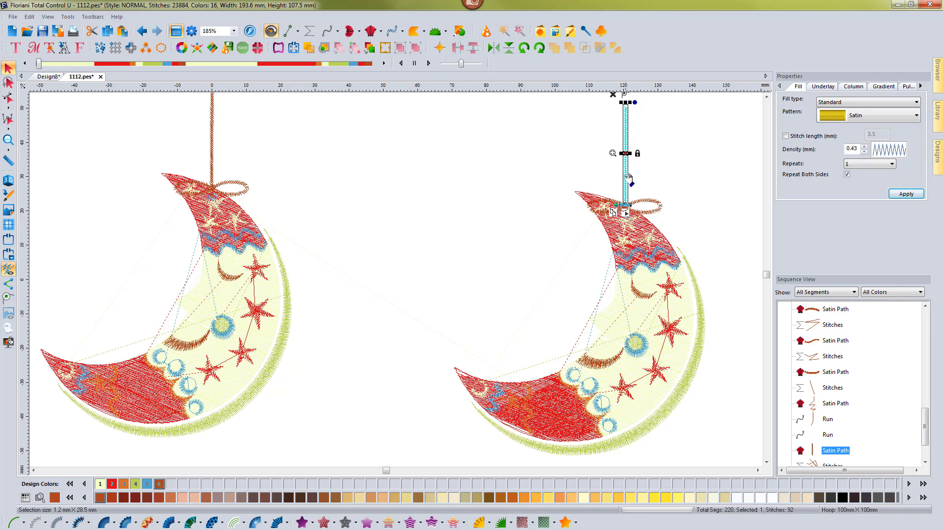
pyautogui.click(858, 148)
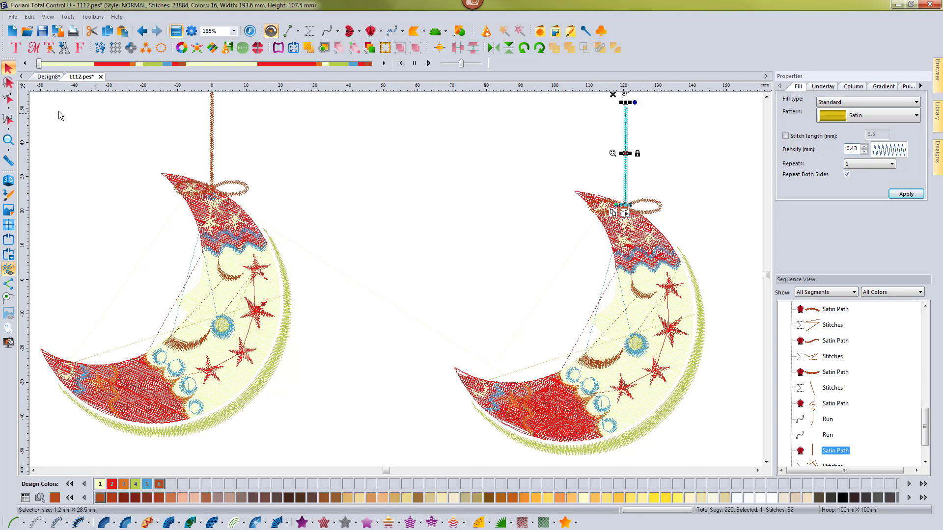
pyautogui.click(8, 99)
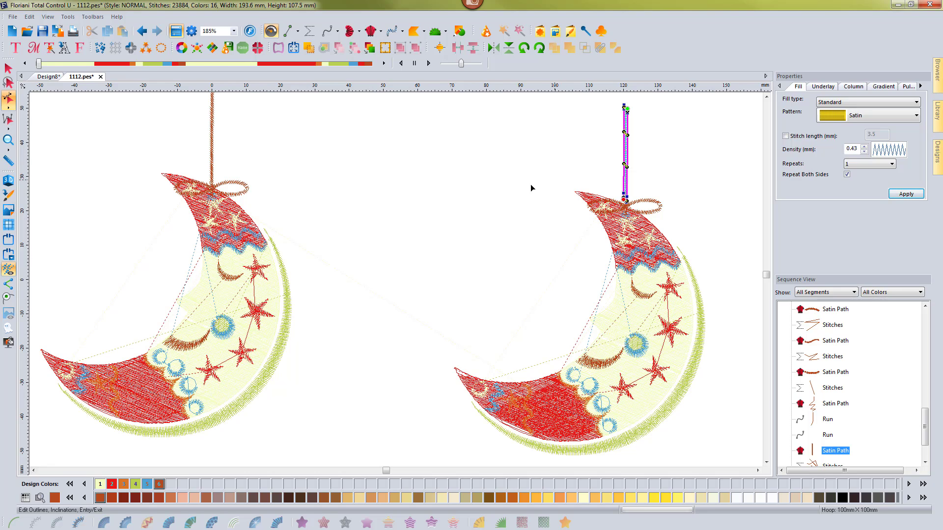
pyautogui.click(8, 139)
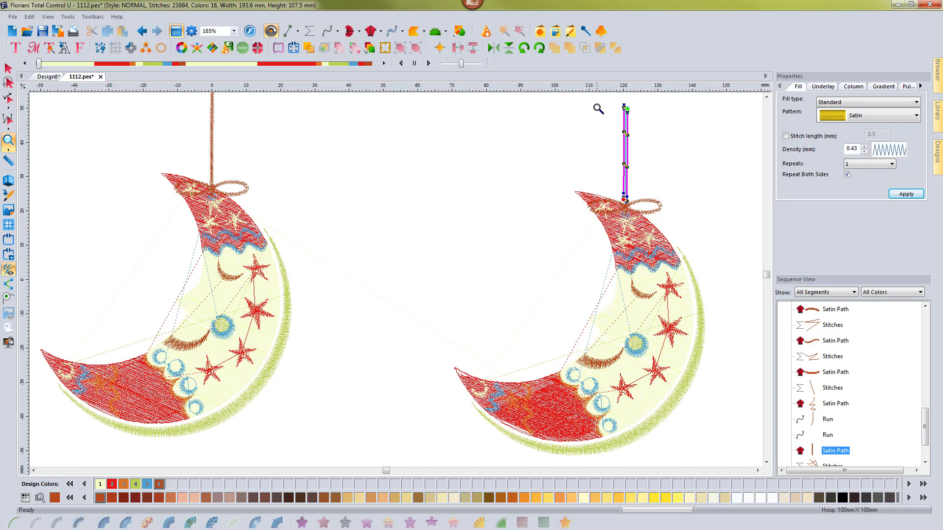
pyautogui.moveTo(602, 100); pyautogui.dragTo(654, 214)
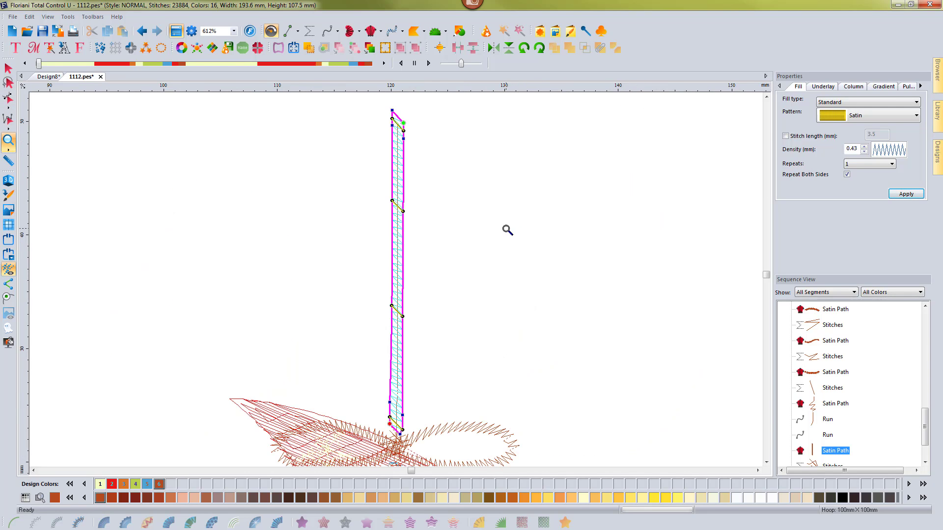
pyautogui.click(9, 69)
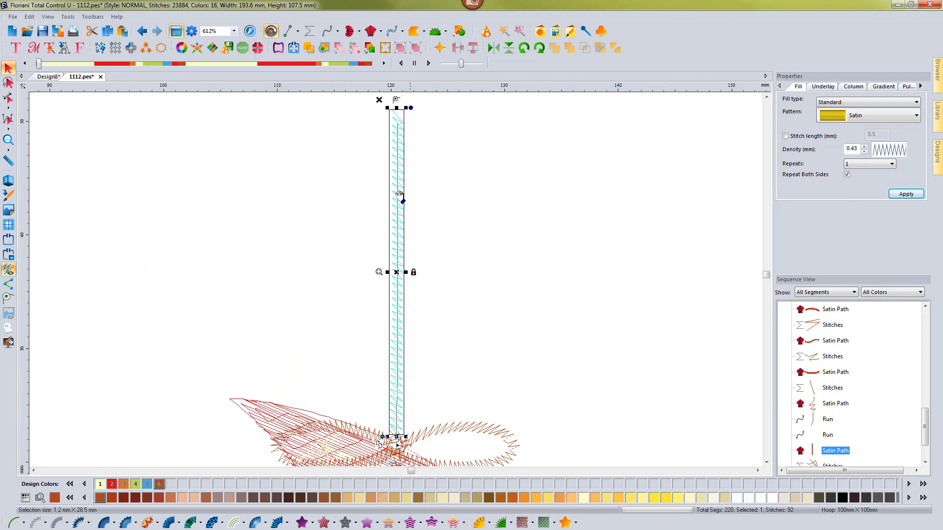
pyautogui.click(8, 98)
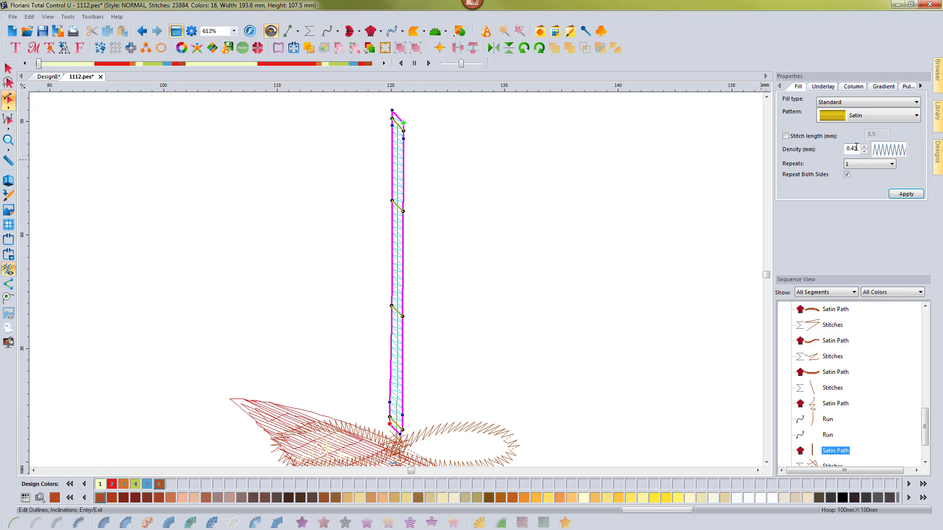
# Apply a fill density of 0.60 mm to the converted moon's satin string and deselect it
pyautogui.moveTo(858, 148); pyautogui.dragTo(853, 147)
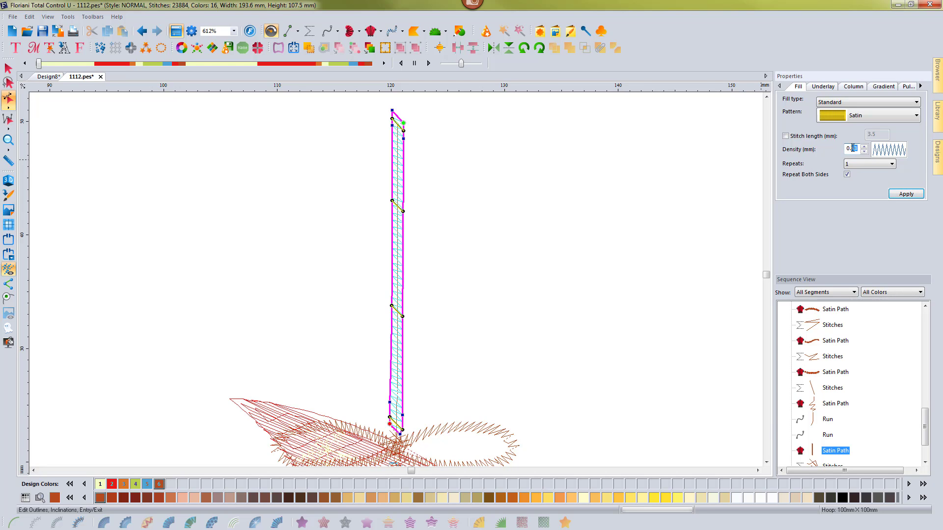
pyautogui.write('6')
pyautogui.click(904, 193)
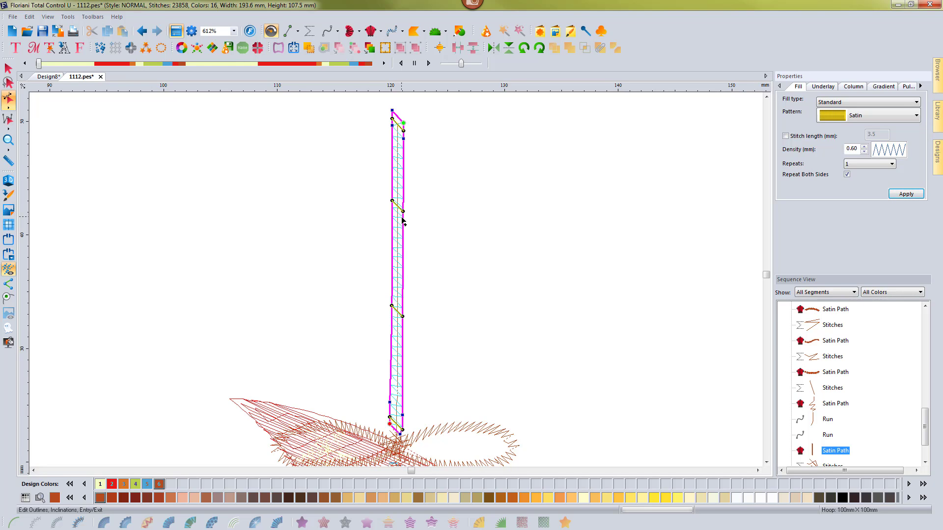
pyautogui.click(286, 208)
pyautogui.click(9, 141)
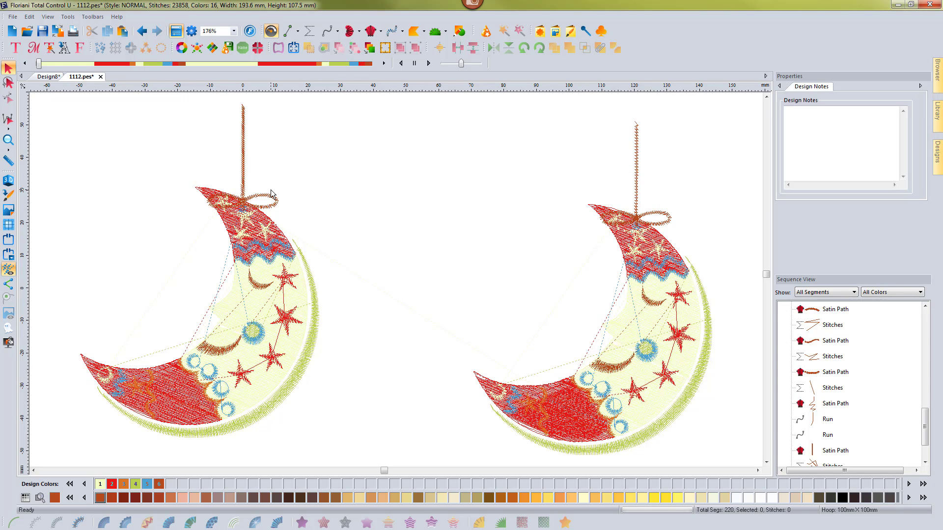
pyautogui.moveTo(55, 96); pyautogui.dragTo(352, 448)
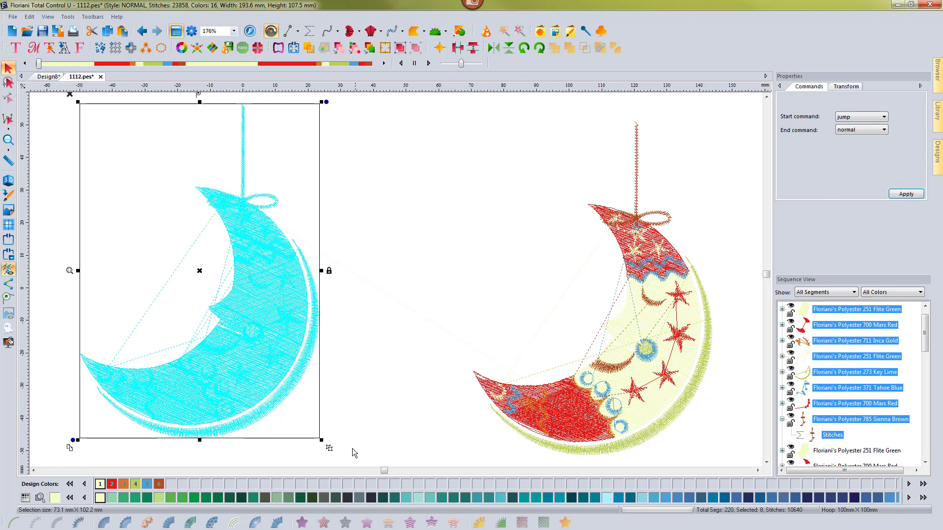
pyautogui.rightClick(298, 380)
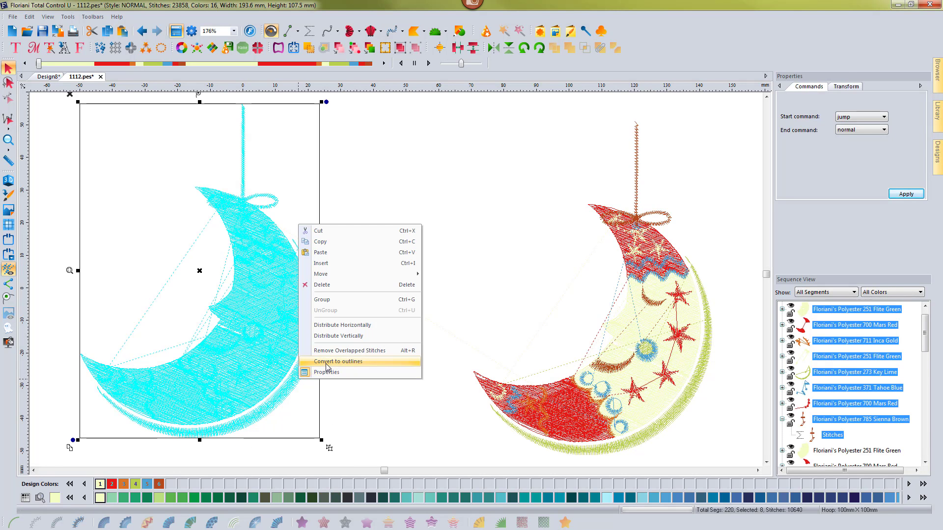
pyautogui.click(390, 191)
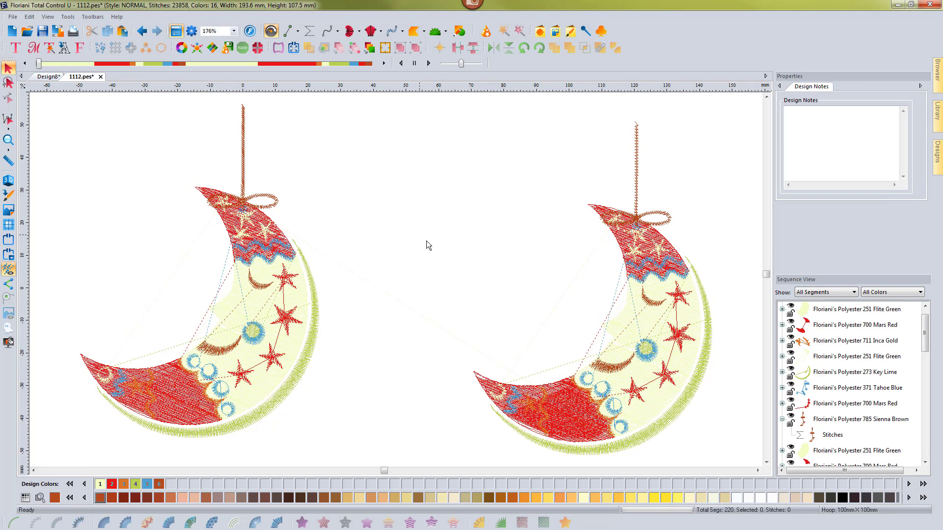
# Move the unconverted moon's Mars Red fill about 75 mm right and 25 mm up, between the two moons, and convert it to outlines
pyautogui.click(814, 326)
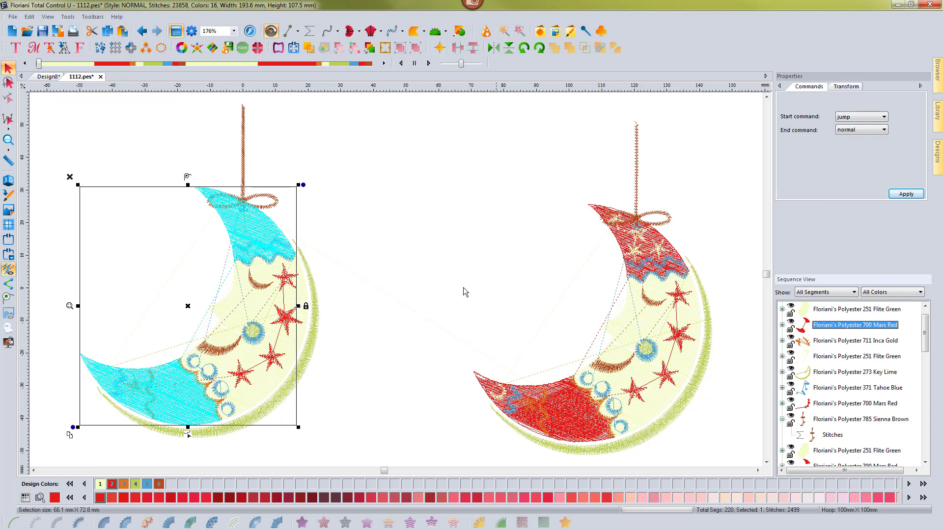
pyautogui.moveTo(181, 362); pyautogui.dragTo(427, 282)
pyautogui.rightClick(417, 294)
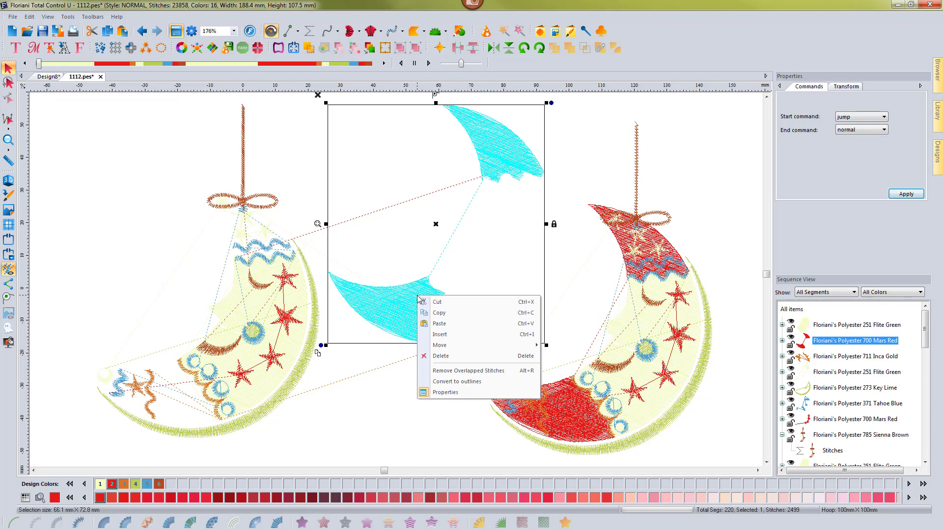
pyautogui.click(448, 384)
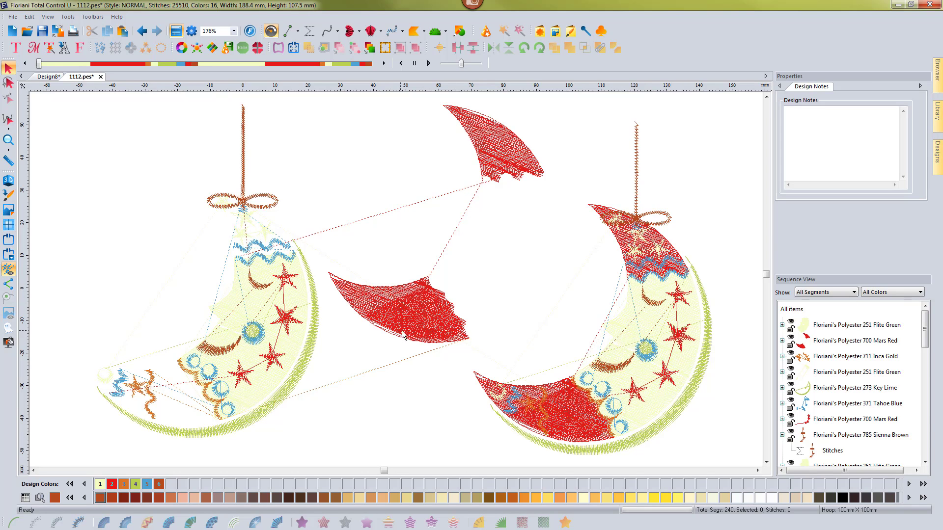
# Undo the red fill's outline conversion and its move away from the unconverted moon
pyautogui.click(143, 32)
pyautogui.click(143, 32)
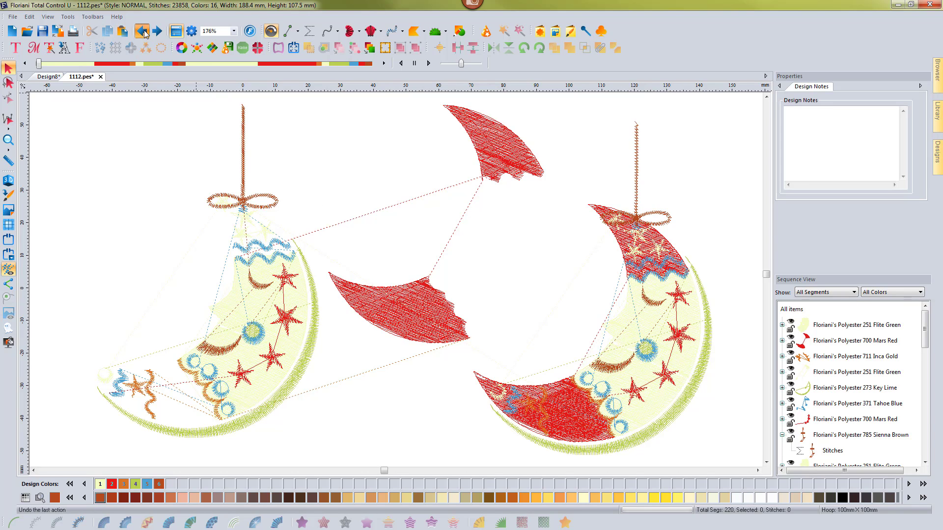
pyautogui.click(301, 147)
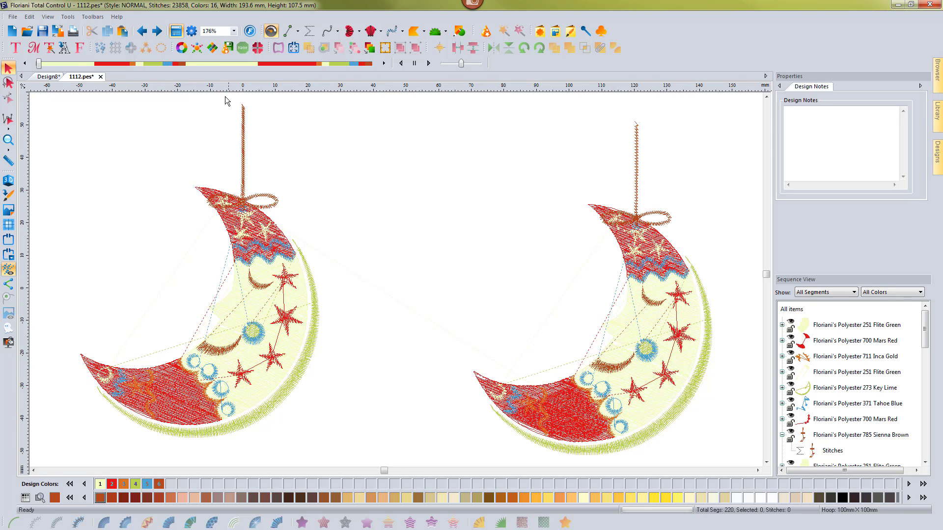
# Turn on Convert to Outlines on Open in the format preferences and check the conversion option offered when opening a file
pyautogui.click(191, 32)
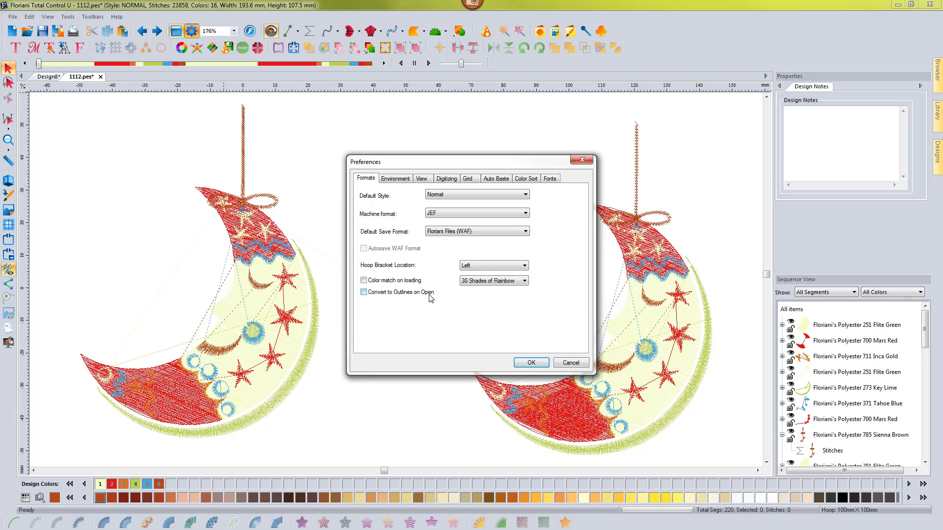
pyautogui.click(570, 363)
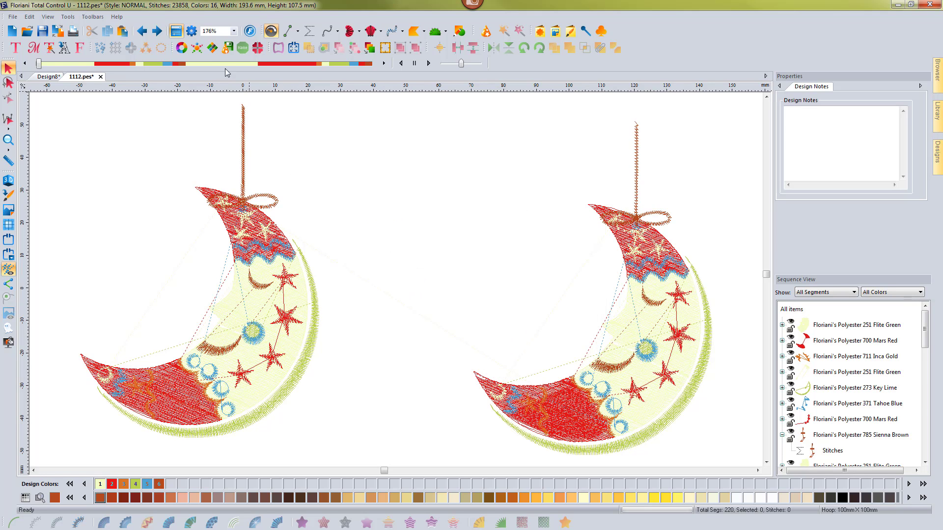
pyautogui.click(192, 30)
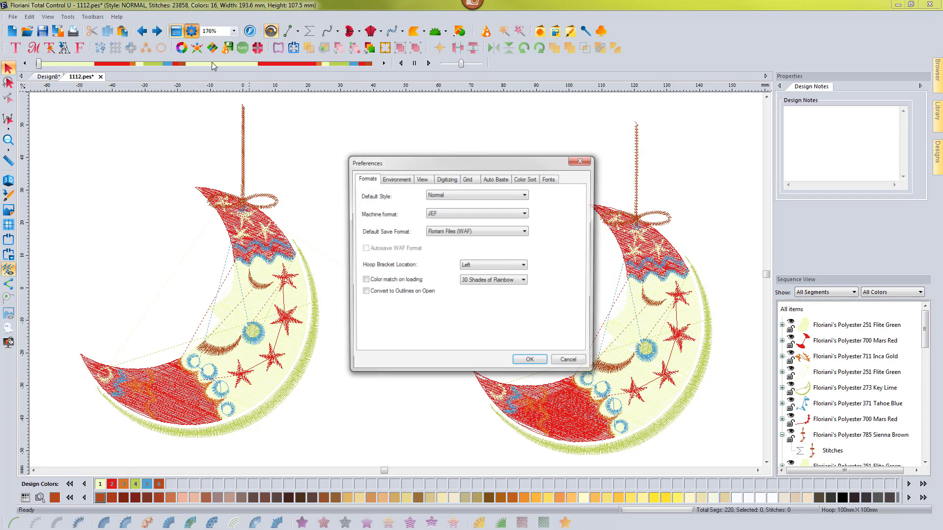
pyautogui.click(363, 292)
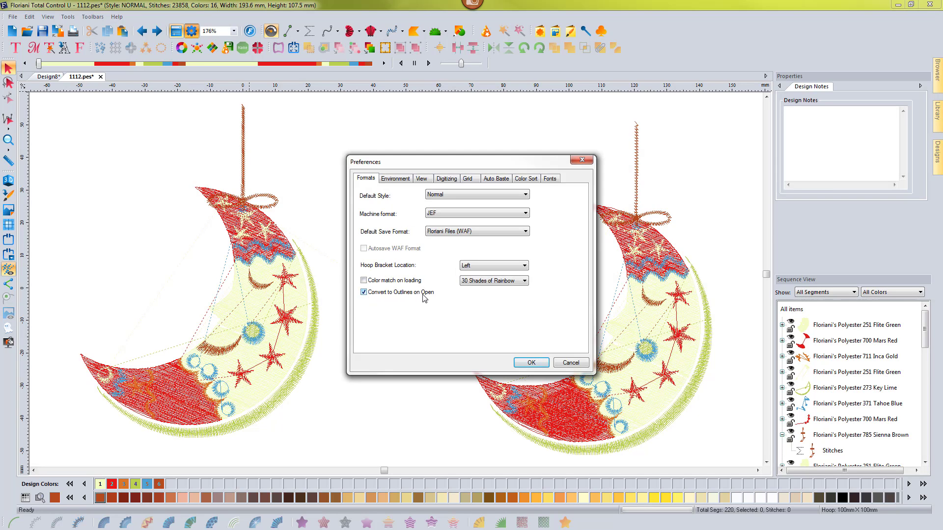
pyautogui.click(527, 364)
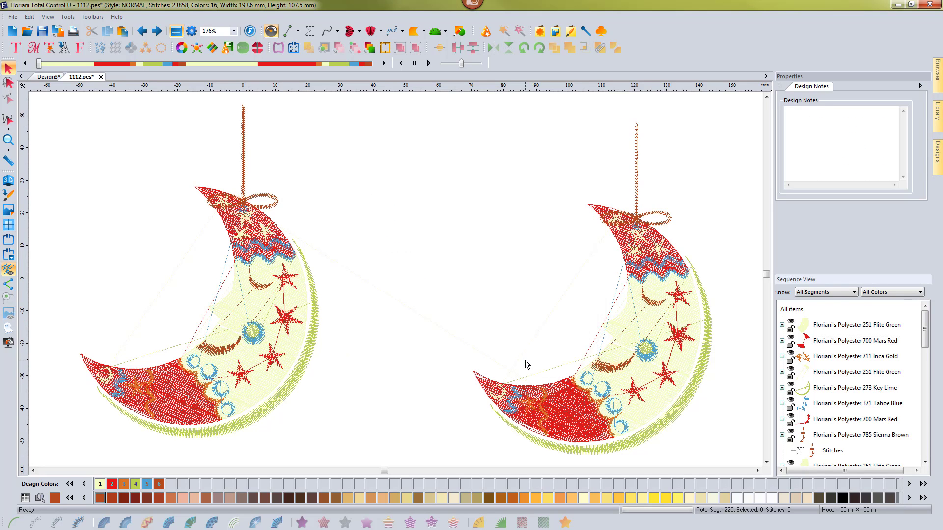
pyautogui.click(26, 31)
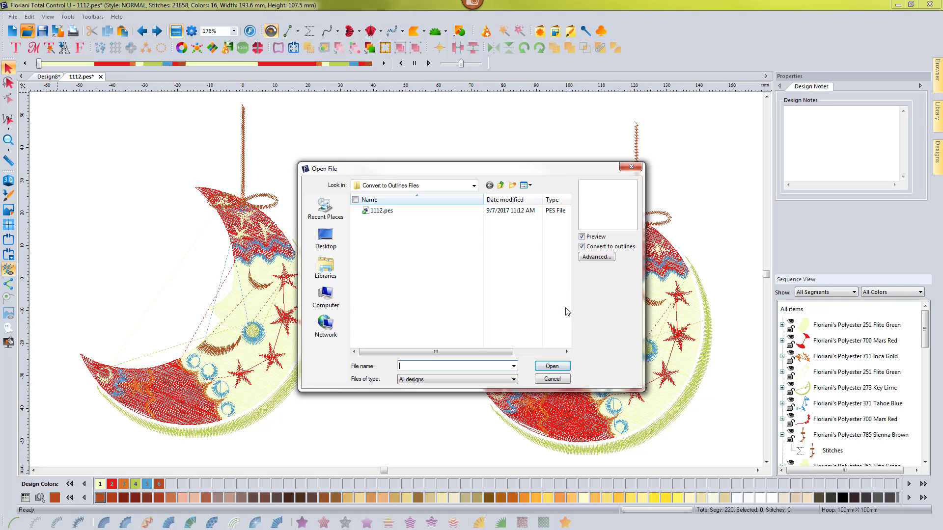
pyautogui.click(551, 379)
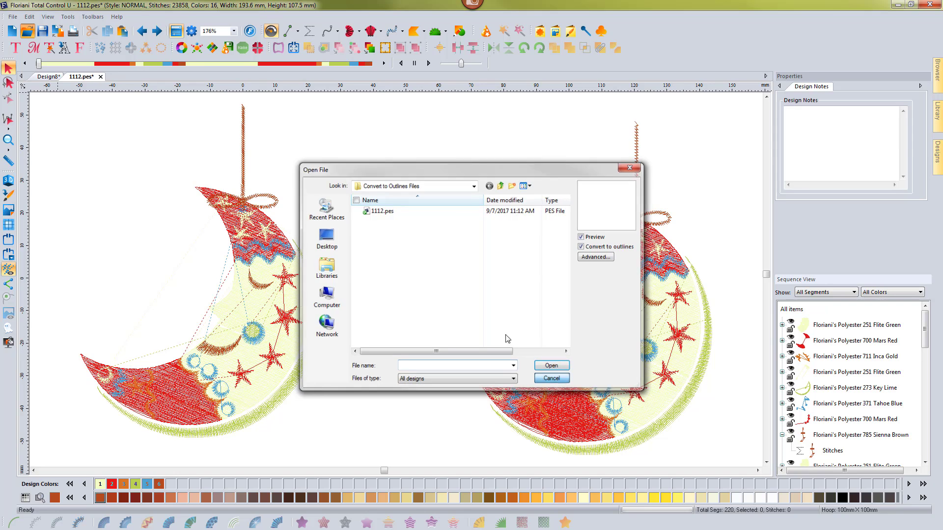
# Turn off Convert to Outlines on Open in the format preferences and check the file-opening conversion option again
pyautogui.click(190, 32)
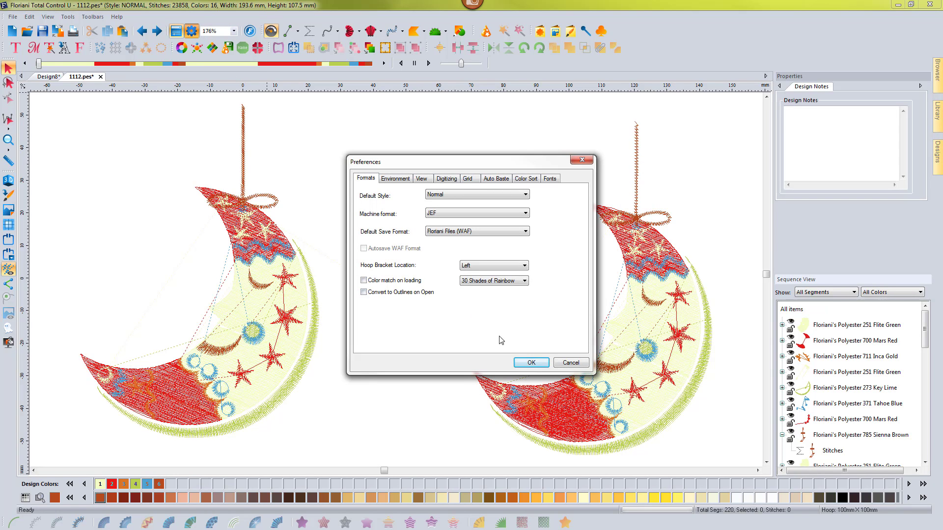
pyautogui.click(531, 363)
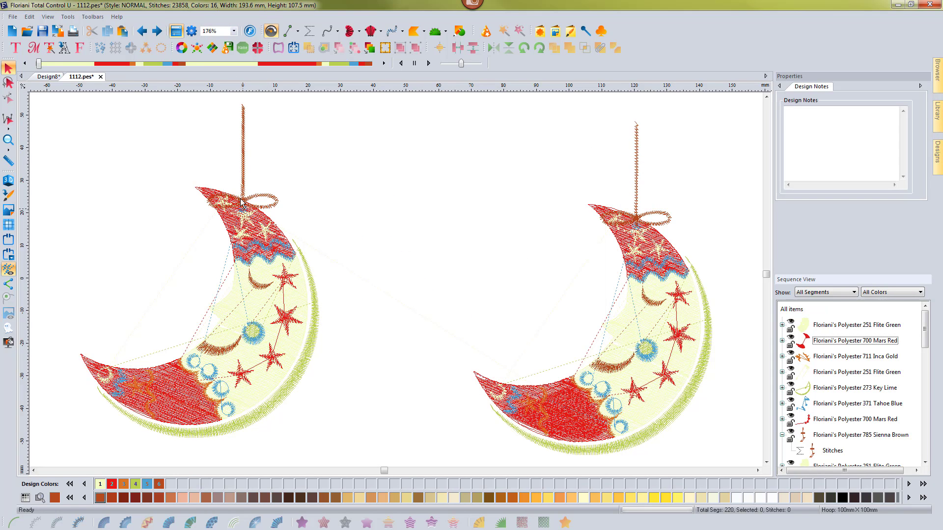
pyautogui.click(29, 32)
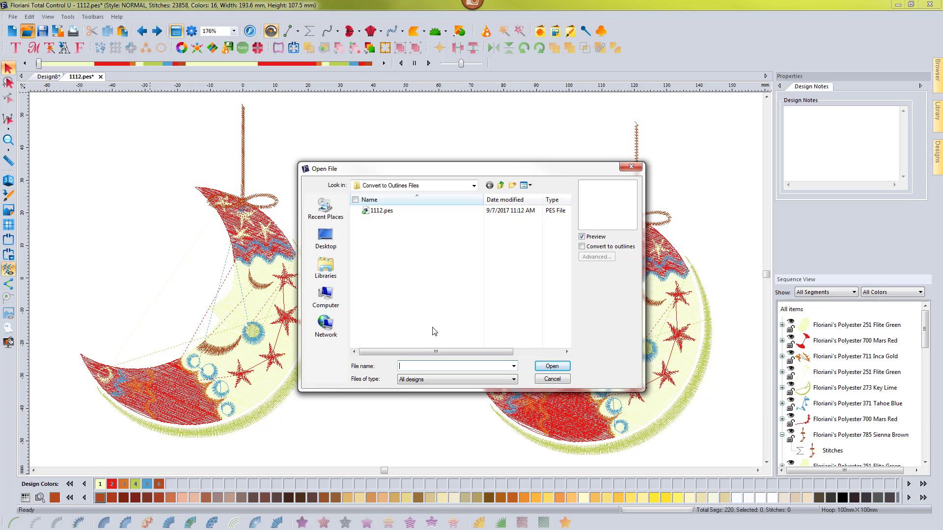
pyautogui.click(552, 379)
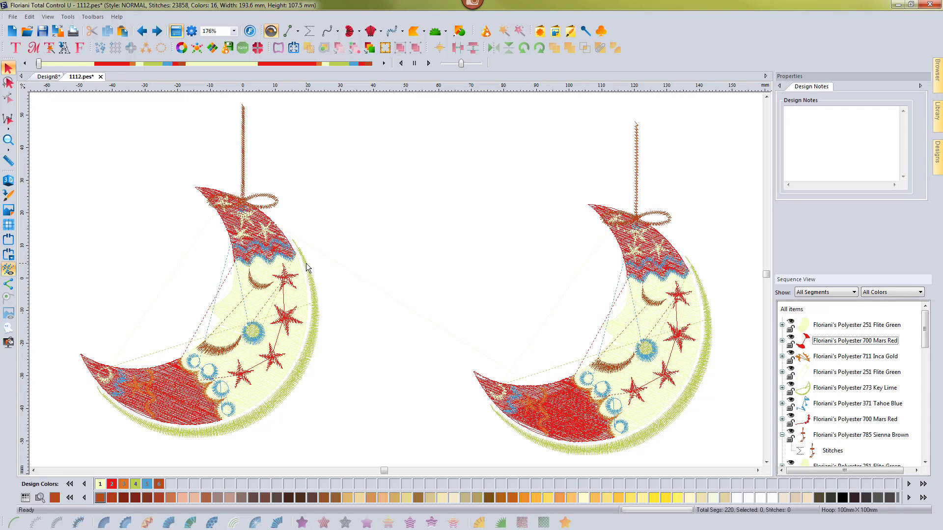
# Select all items in the sequence, examine the operations available for them, and clear the selection
pyautogui.click(791, 310)
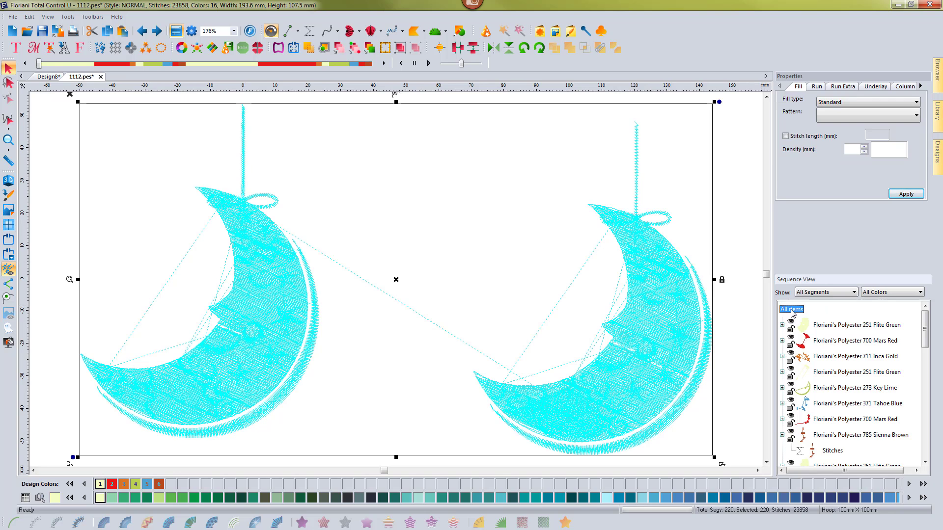
pyautogui.rightClick(792, 312)
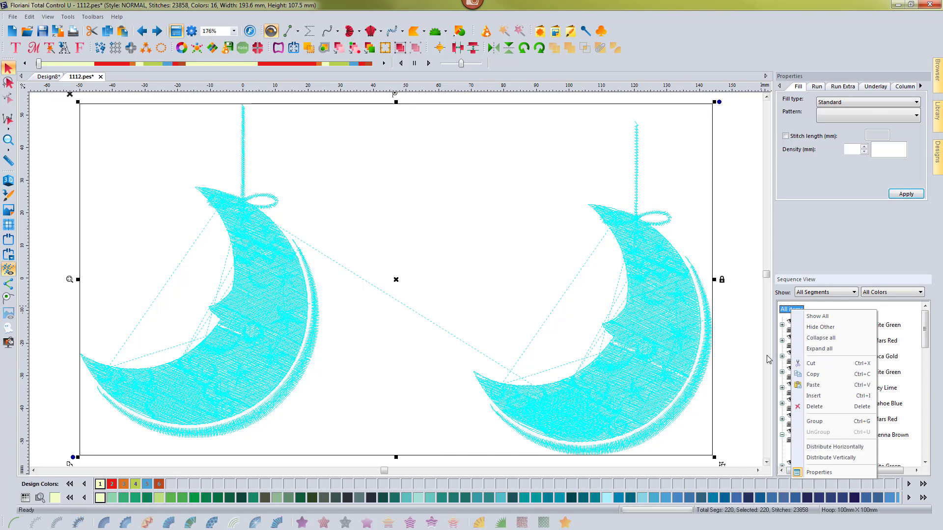
pyautogui.click(524, 260)
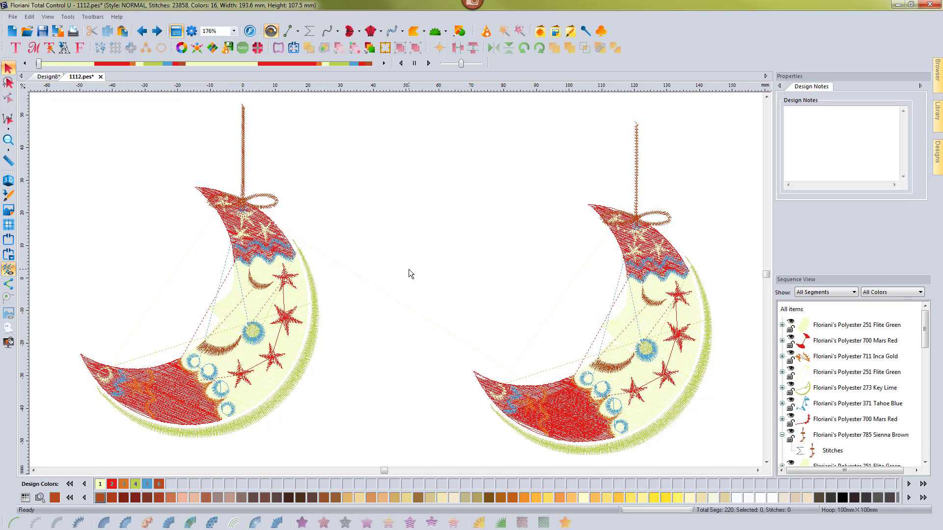
# Compare the properties of the converted moon's satin string with those of the unconverted moon's Key Lime edge
pyautogui.click(637, 181)
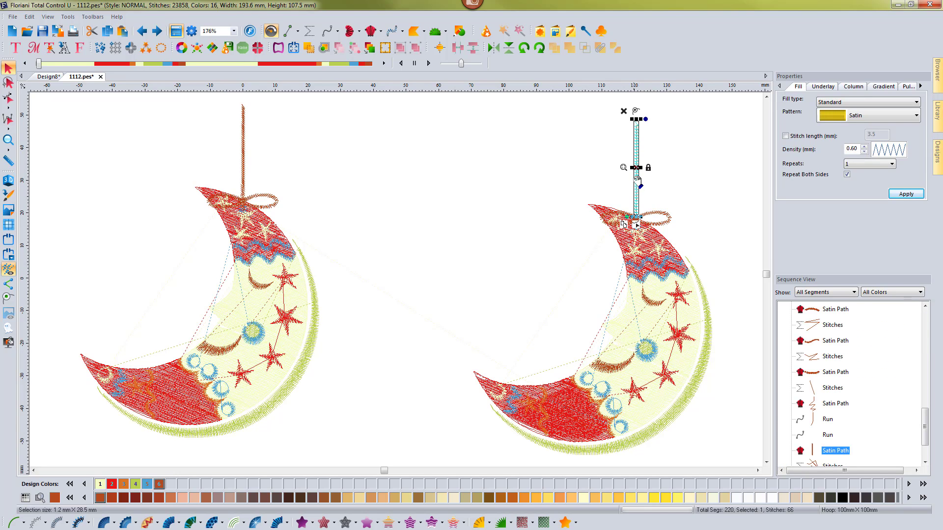
pyautogui.click(582, 176)
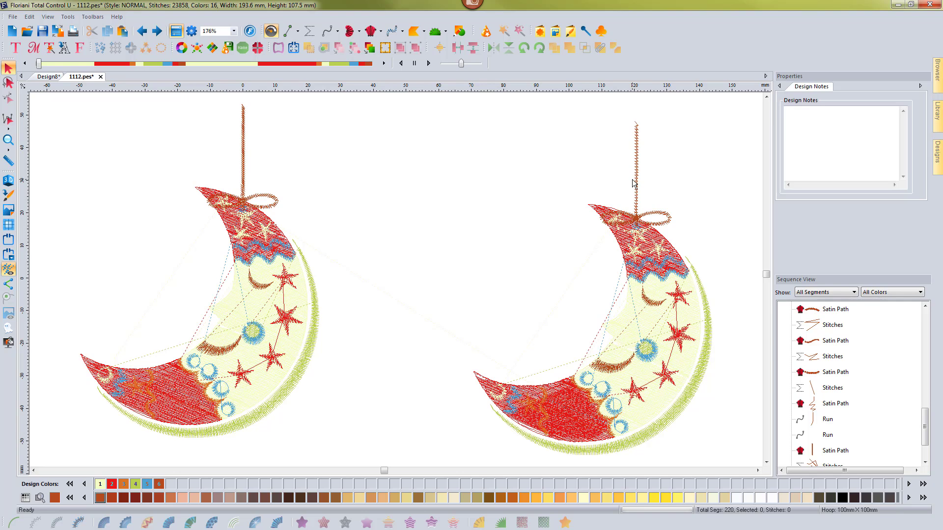
pyautogui.click(322, 298)
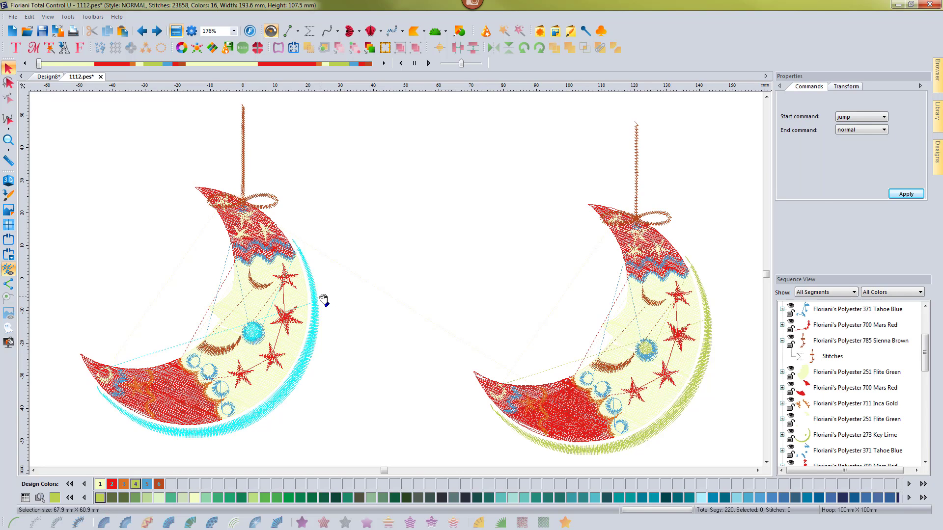
pyautogui.click(356, 297)
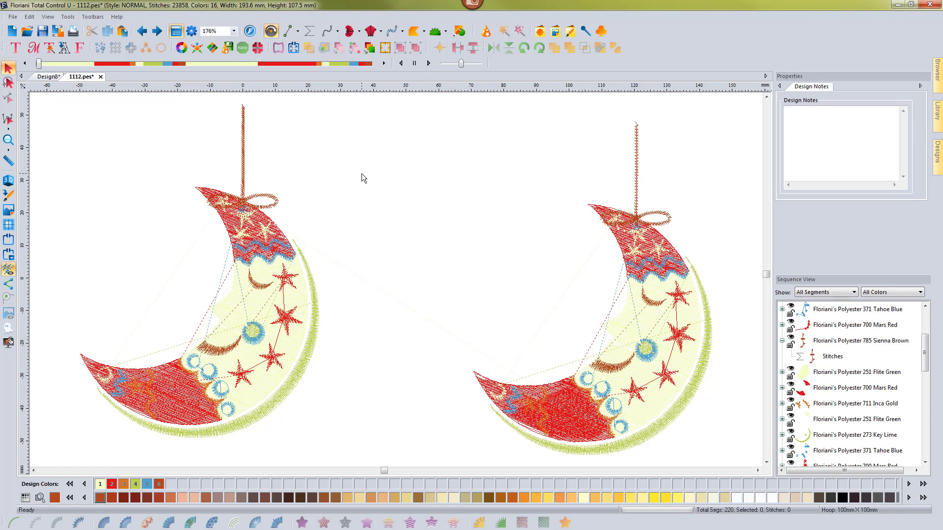
# Enable Convert to Outlines on Open in the format preferences, check the option in the file-opening dialog, and cancel that dialog
pyautogui.click(191, 32)
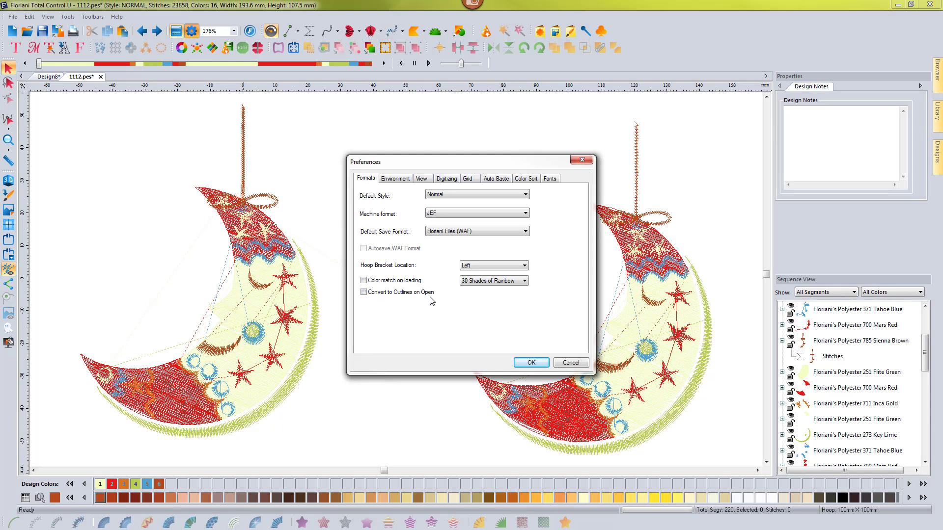
pyautogui.click(364, 293)
pyautogui.click(529, 364)
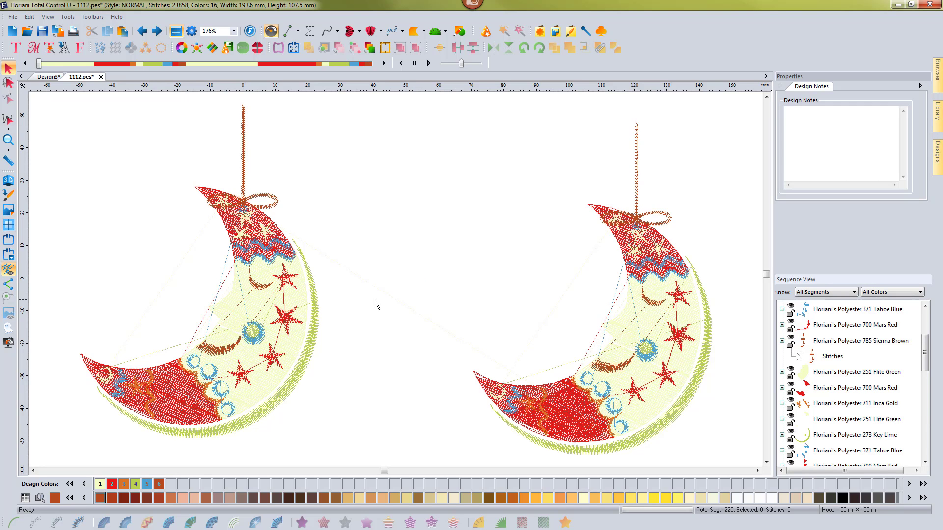
pyautogui.click(27, 31)
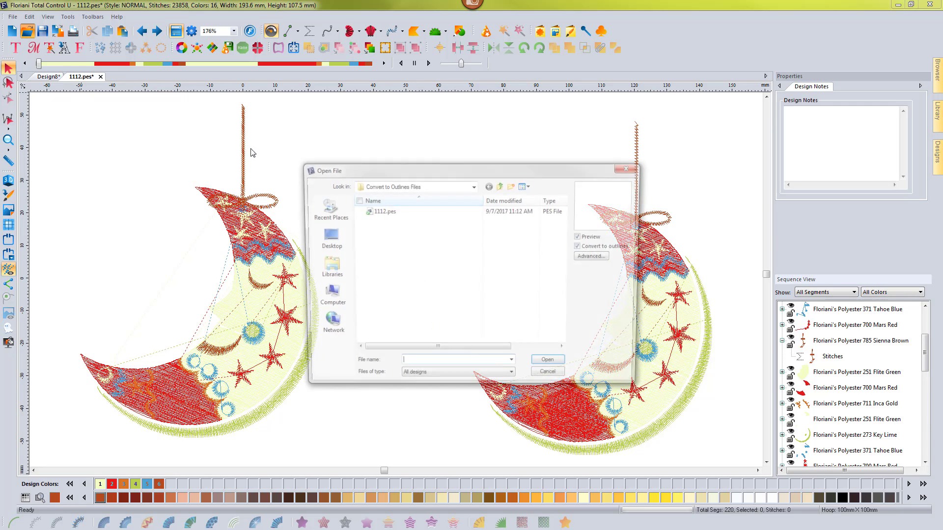
pyautogui.click(566, 379)
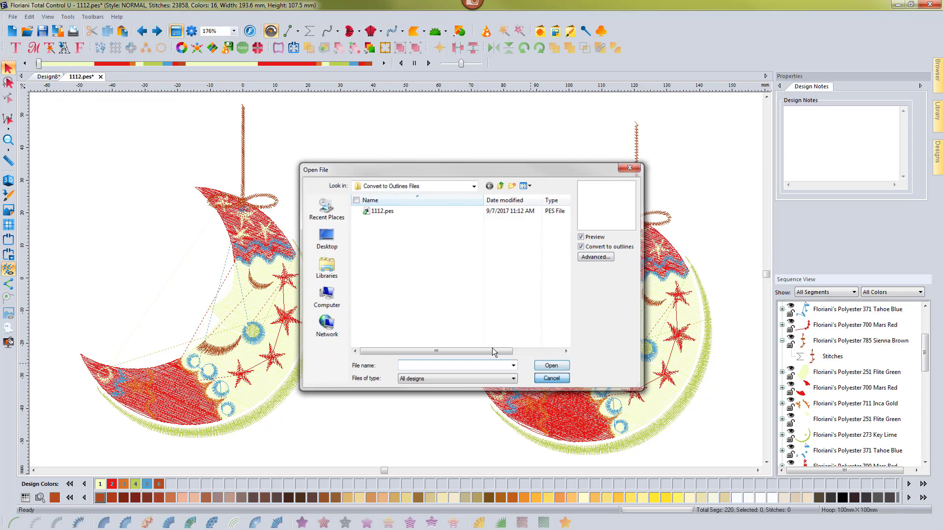